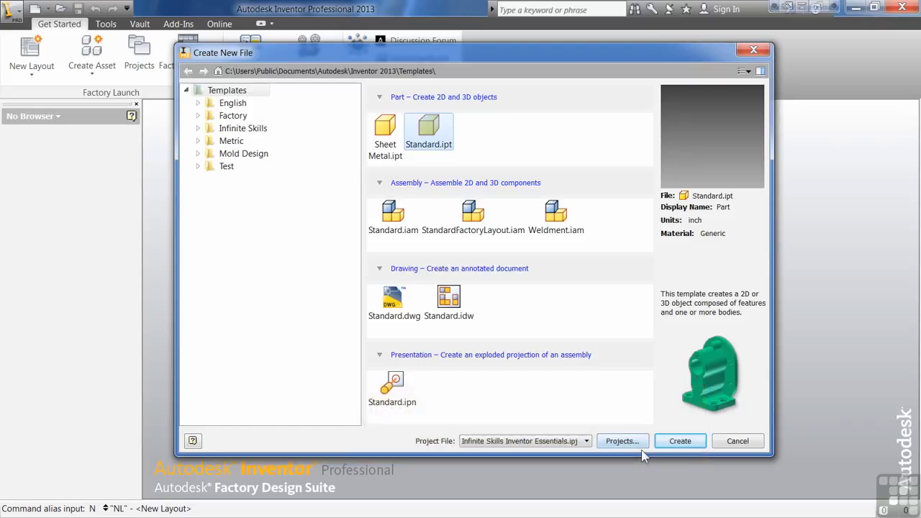
# - Create a new part from the Standard.ipt template and start a 2D sketch on the horizontal XZ origin plane
pyautogui.click(689, 442)
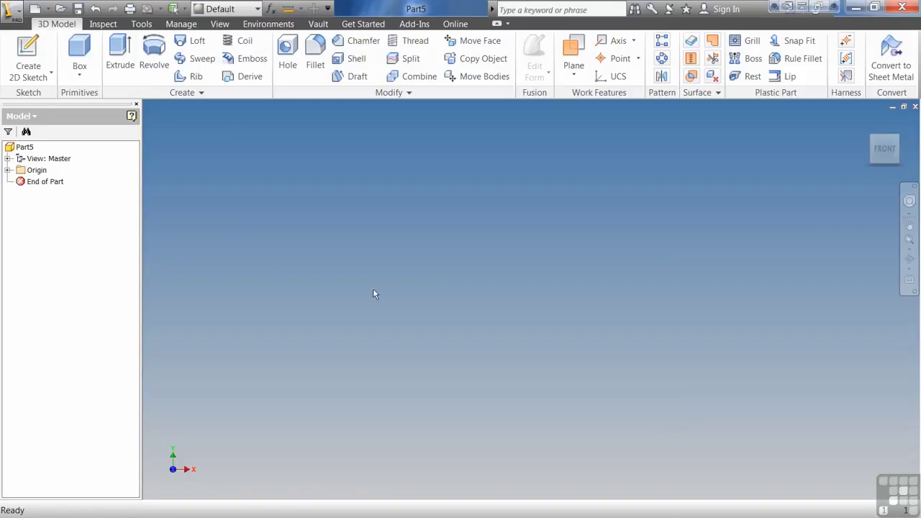
pyautogui.click(28, 56)
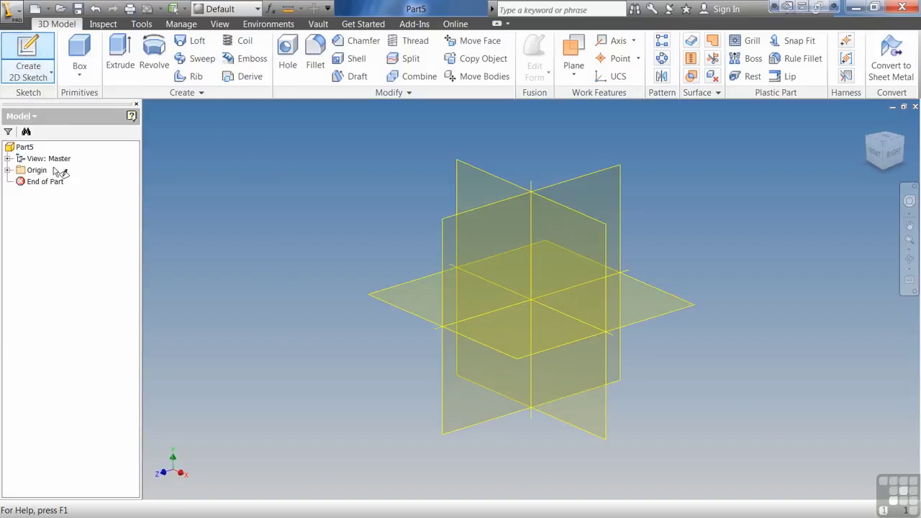
pyautogui.click(391, 302)
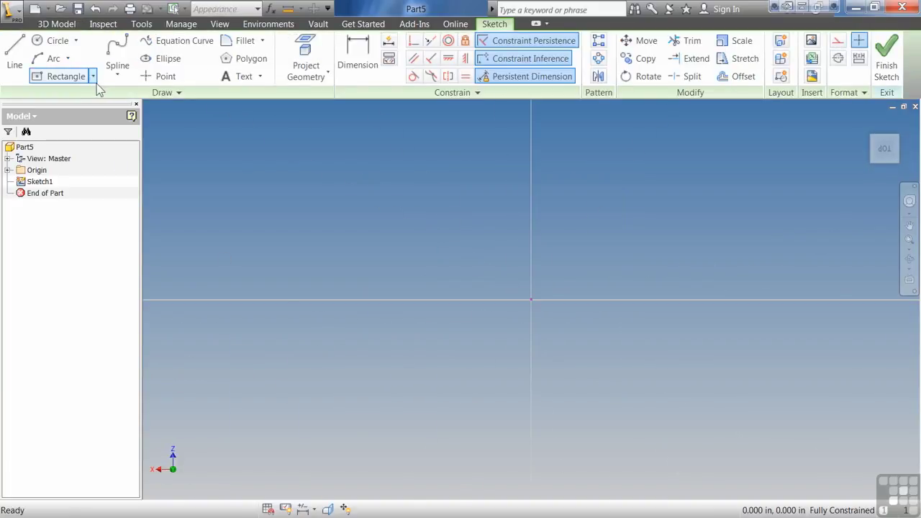
# - Draw a two-point center rectangle 6 in wide and 4 in high, centred on the sketch origin
pyautogui.click(94, 78)
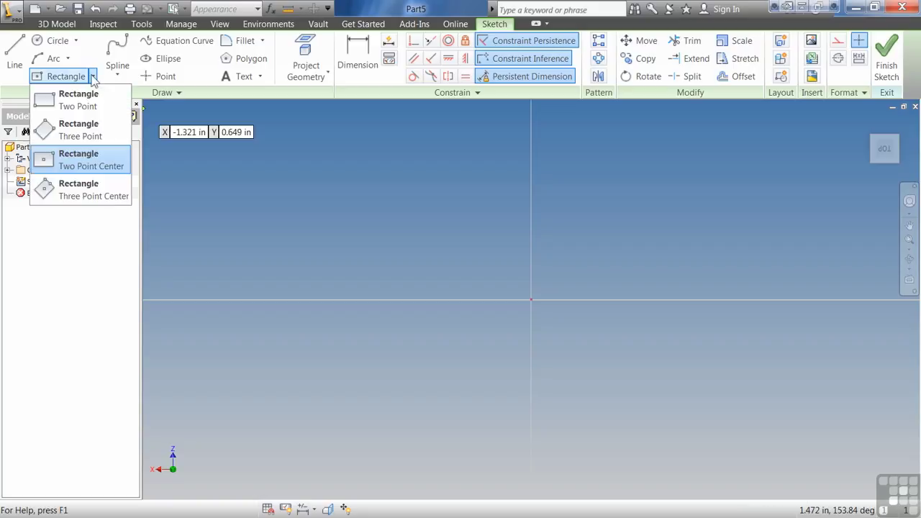
pyautogui.click(66, 159)
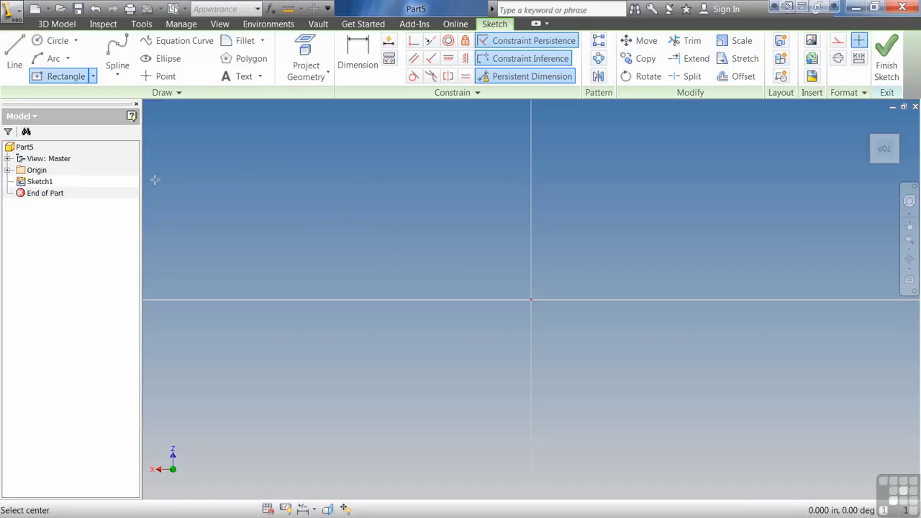
pyautogui.click(531, 300)
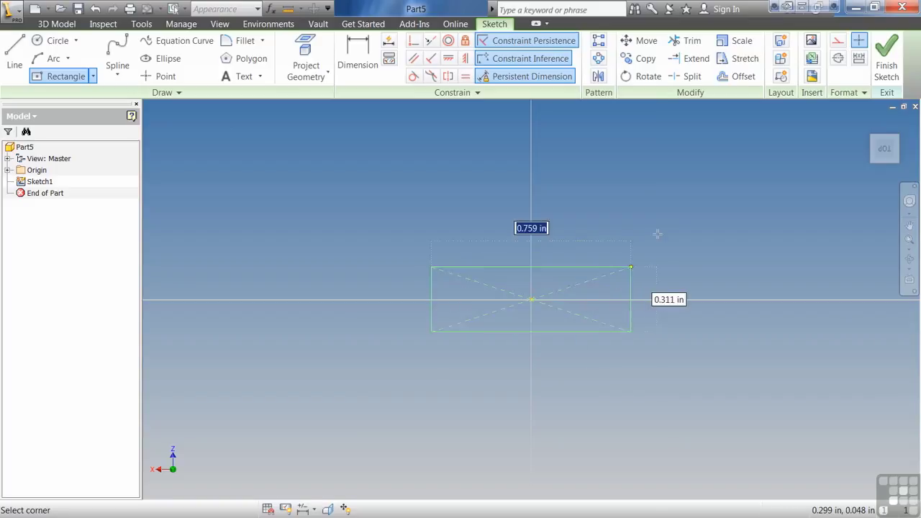
pyautogui.write('6')
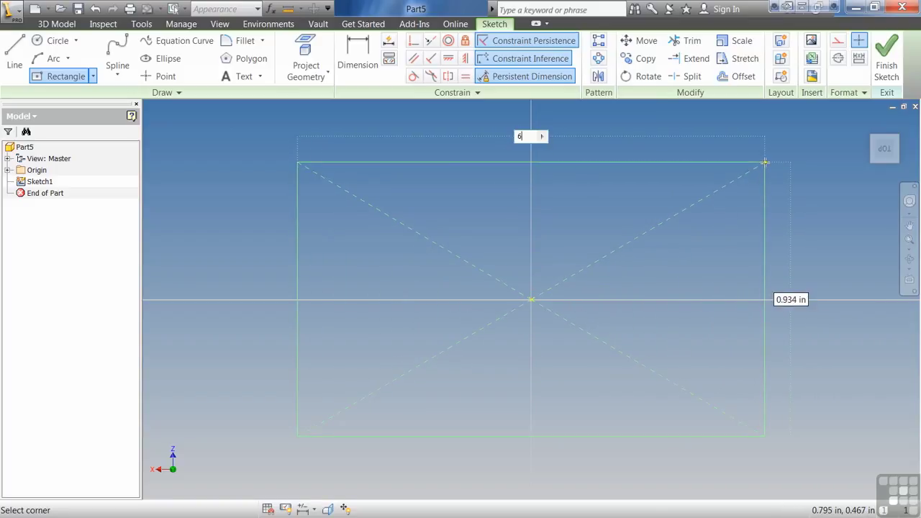
pyautogui.press('Tab')
pyautogui.write('4')
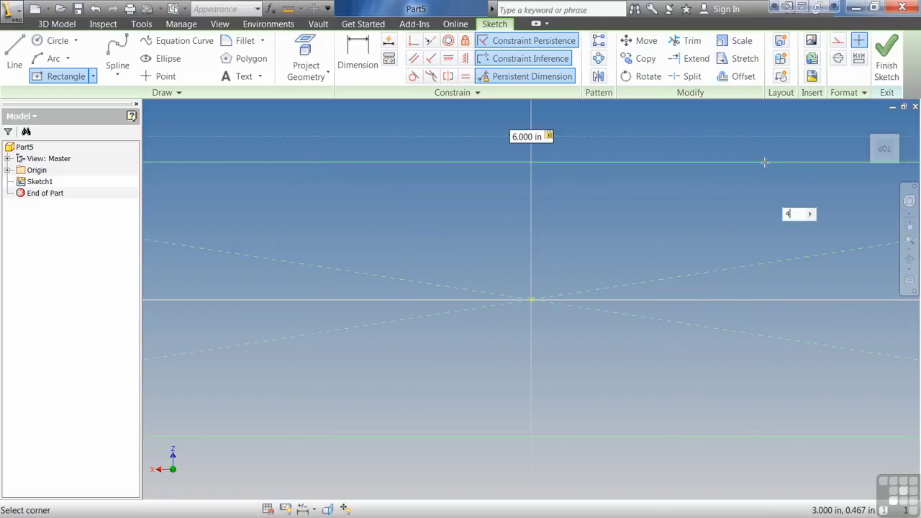
pyautogui.press('Return')
pyautogui.scroll(-6, 675, 181)
pyautogui.moveTo(779, 182); pyautogui.dragTo(586, 262, button='middle')
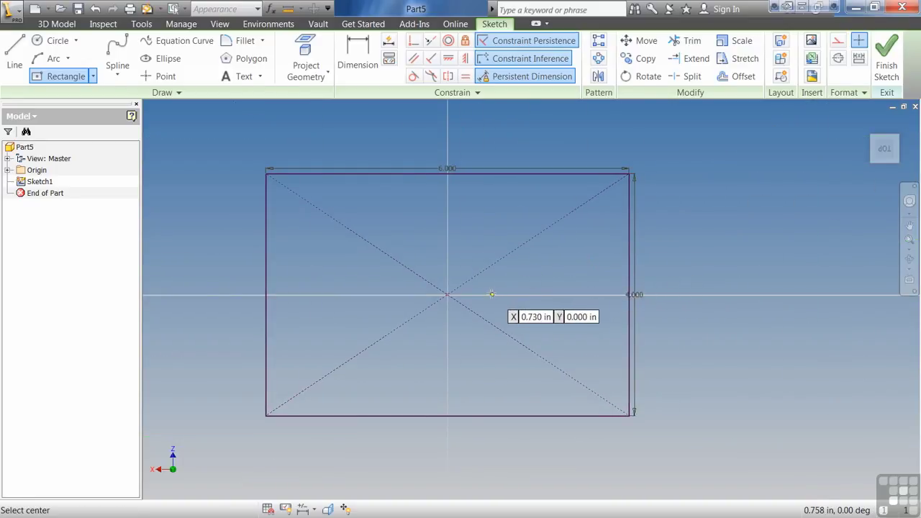
pyautogui.press('Escape')
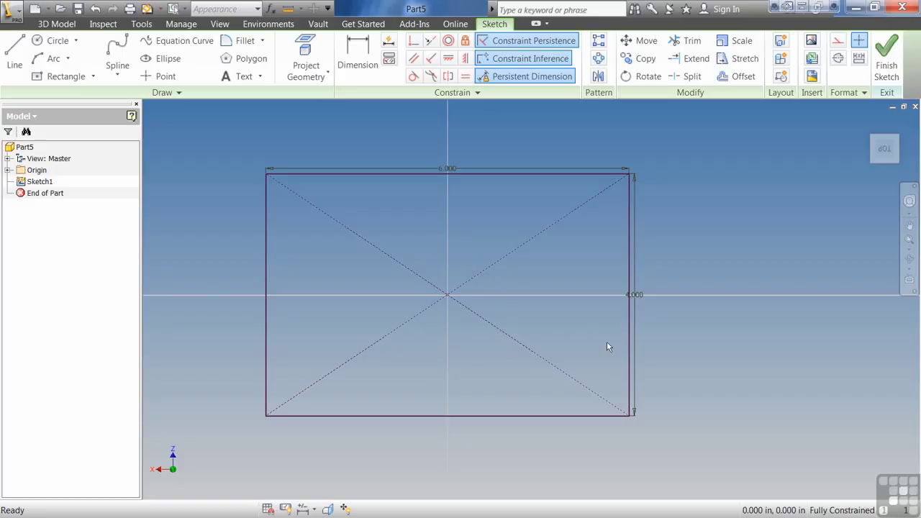
# - Remove the two diagonal construction lines from inside the rectangle
pyautogui.moveTo(538, 363); pyautogui.dragTo(501, 244)
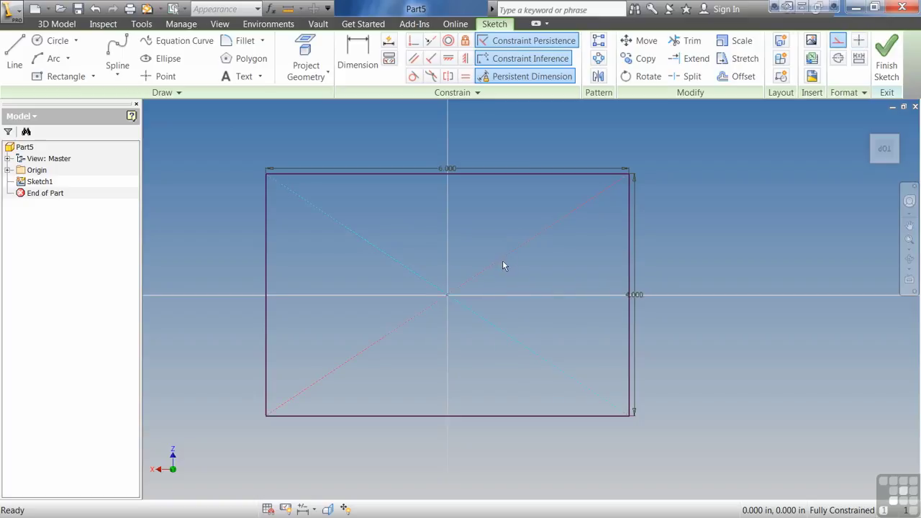
pyautogui.click(519, 281)
pyautogui.hotkey('ctrl', 'z')
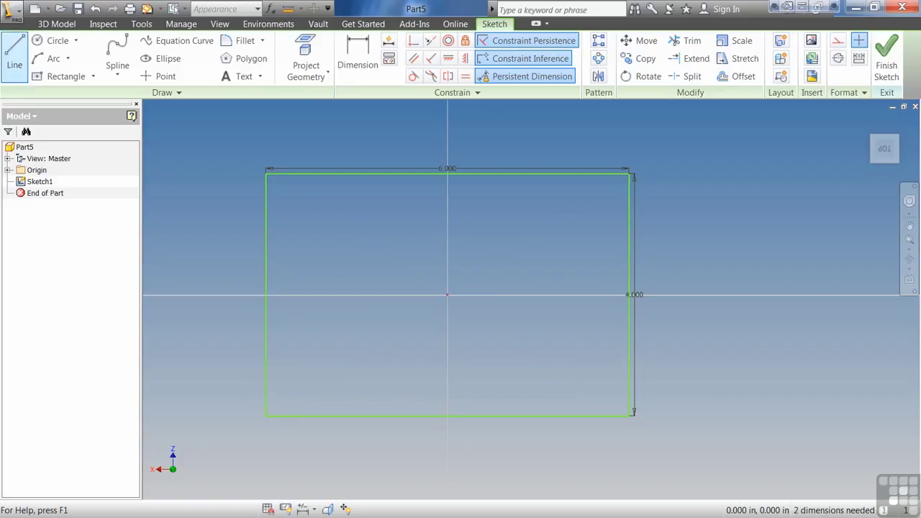
# - Draw a horizontal and a vertical line across the rectangle, joining the midpoints of its opposite edges
pyautogui.click(15, 58)
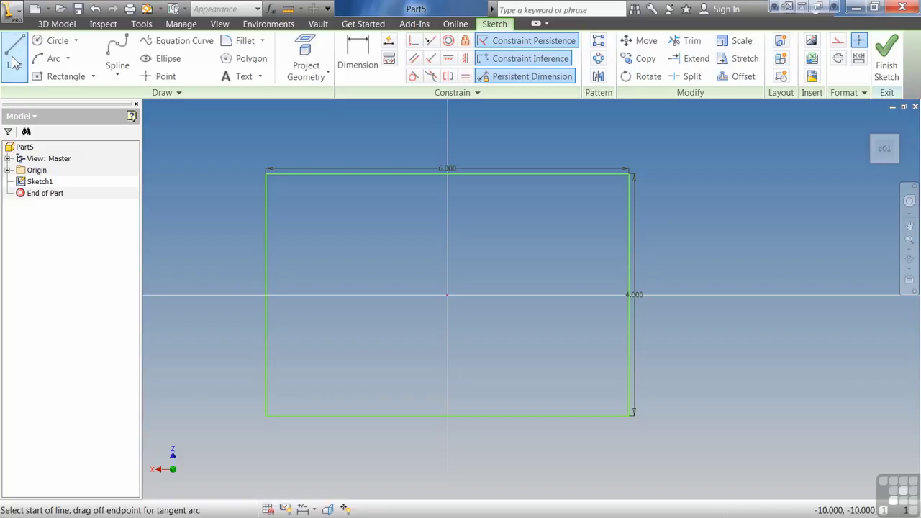
pyautogui.click(266, 294)
pyautogui.click(629, 294)
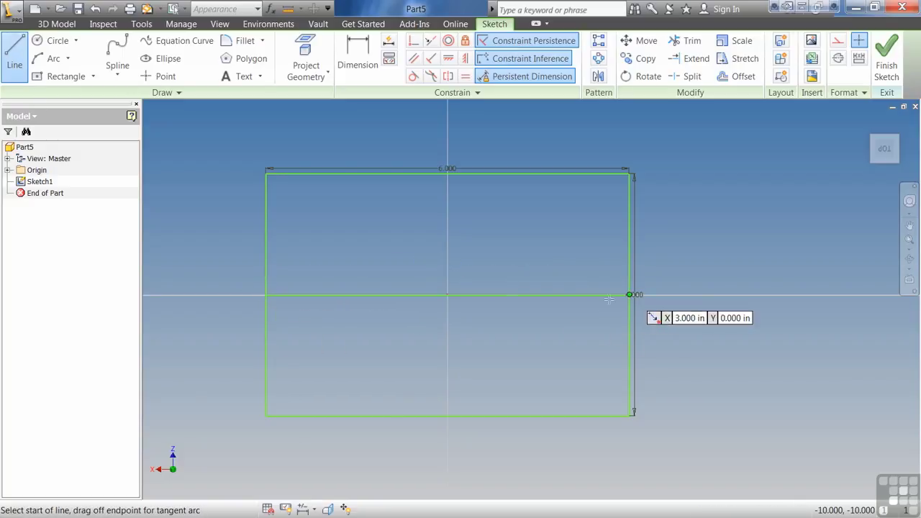
pyautogui.click(447, 416)
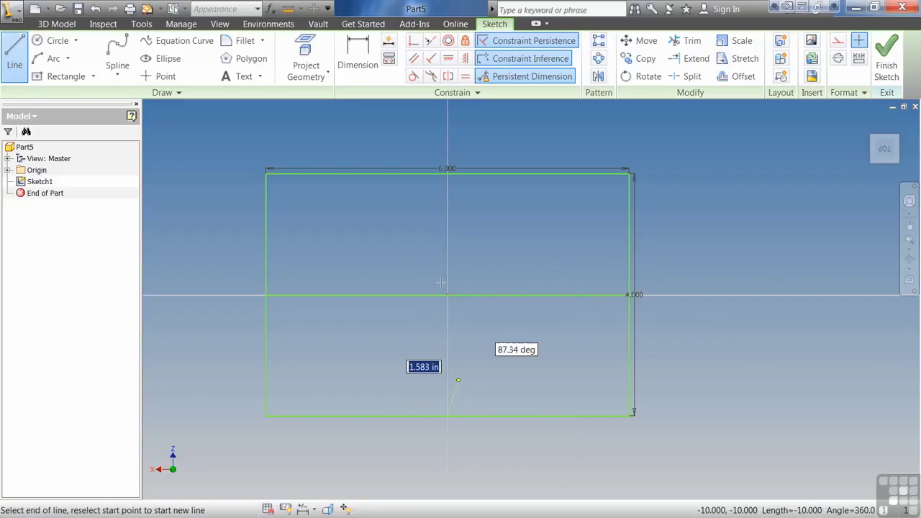
pyautogui.click(448, 173)
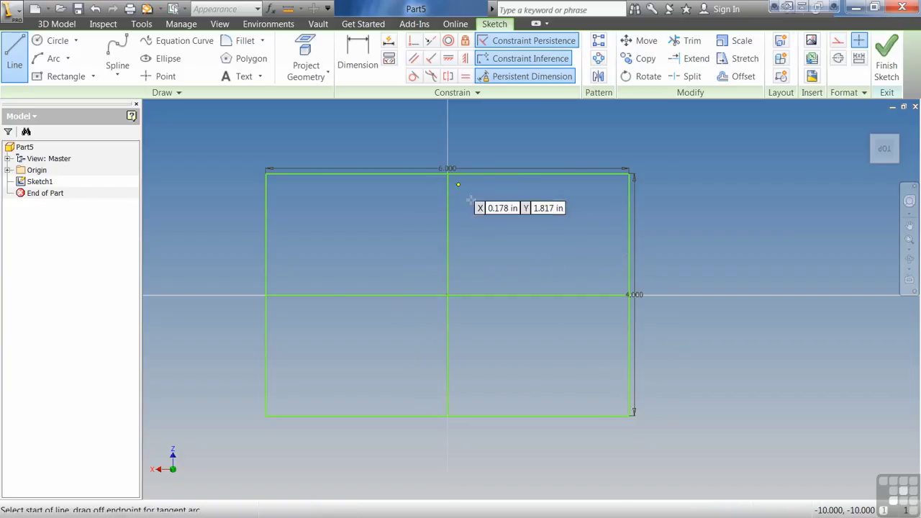
pyautogui.press('Escape')
# - Convert the horizontal and vertical midlines inside the rectangle to construction geometry
pyautogui.click(499, 292)
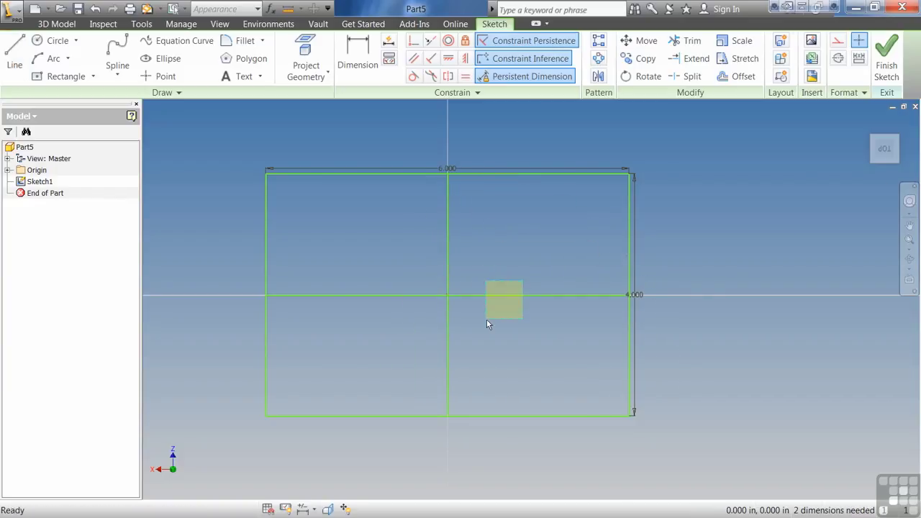
pyautogui.click(837, 41)
pyautogui.moveTo(469, 221); pyautogui.dragTo(409, 247)
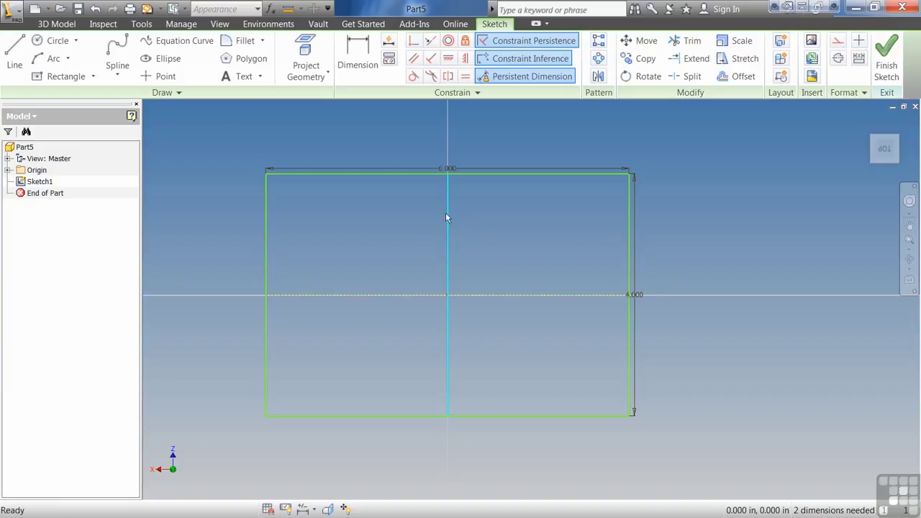
pyautogui.click(840, 57)
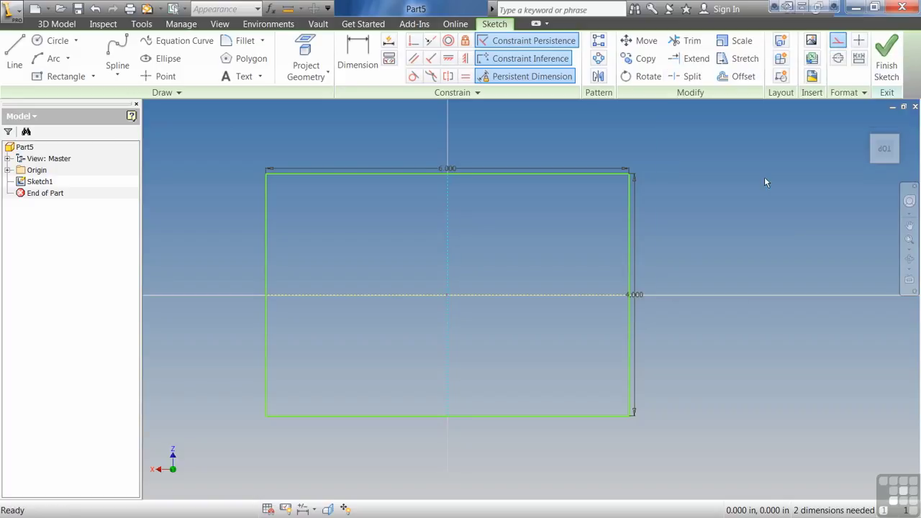
pyautogui.click(545, 227)
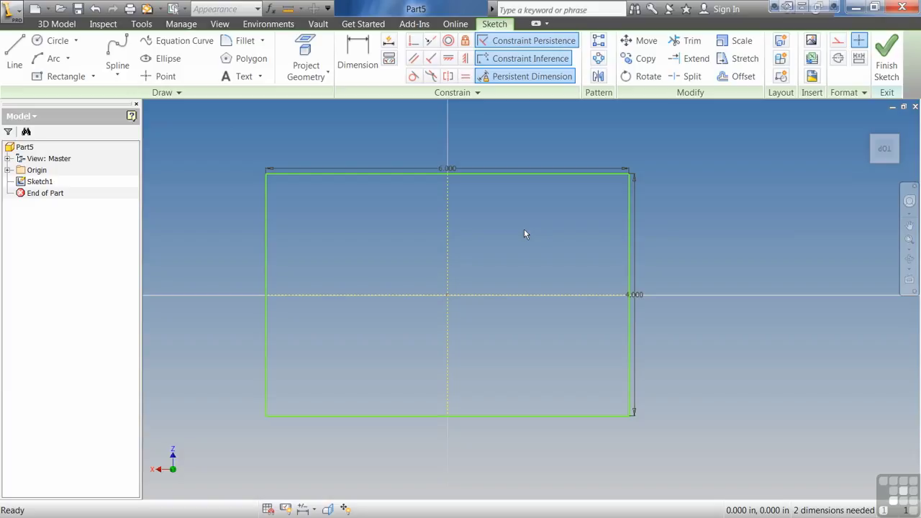
# - Draw a circle centred on the midpoint of the rectangle's left edge and convert it to construction geometry
pyautogui.click(54, 40)
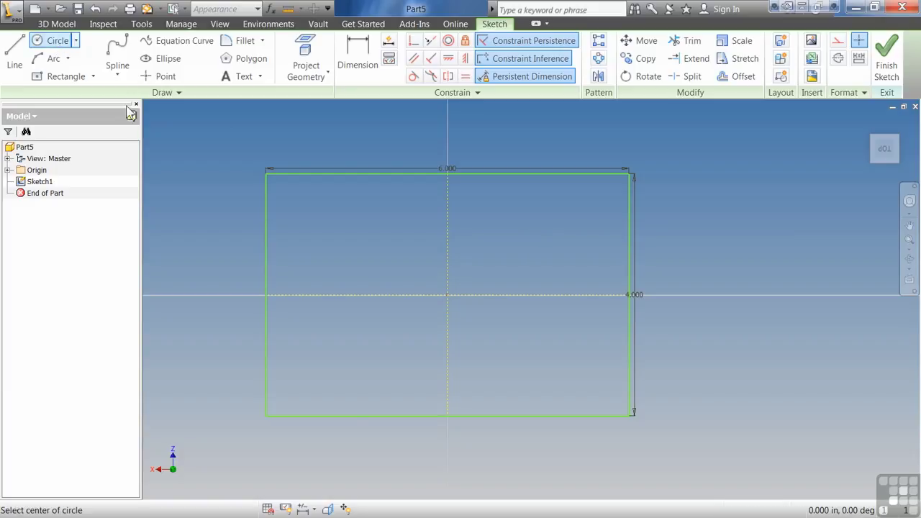
pyautogui.click(266, 294)
pyautogui.click(315, 257)
pyautogui.press('Escape')
pyautogui.click(317, 257)
pyautogui.click(838, 40)
pyautogui.click(373, 280)
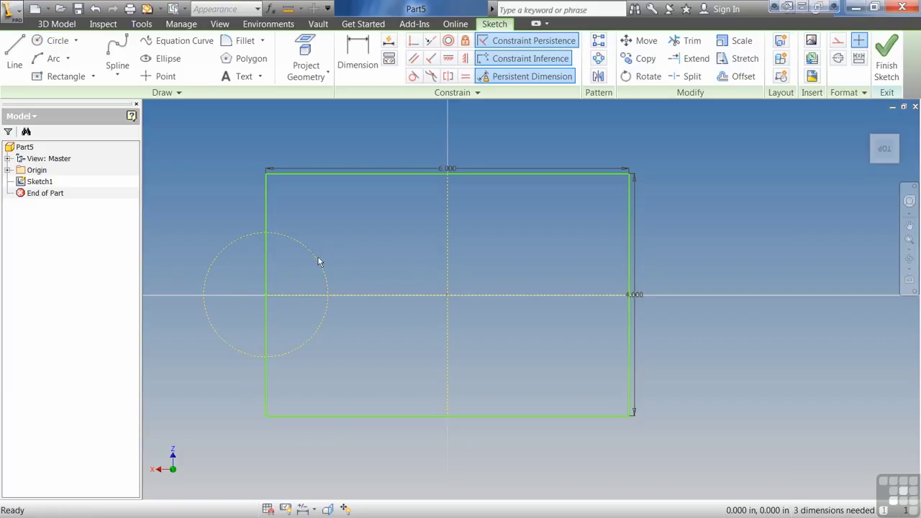
# - Trim away the portion of the construction circle inside the rectangle, leaving the outer half as an arc
pyautogui.click(687, 41)
pyautogui.click(309, 252)
pyautogui.click(324, 320)
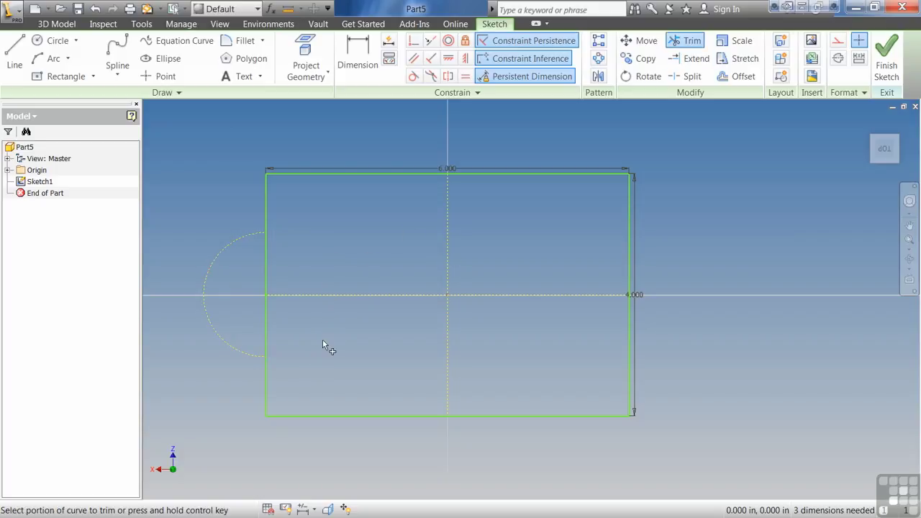
pyautogui.press('Escape')
# - Draw a line about 2.1 in long from the left edge's midpoint diagonally up and outward across the arc, and make it construction
pyautogui.press('l')
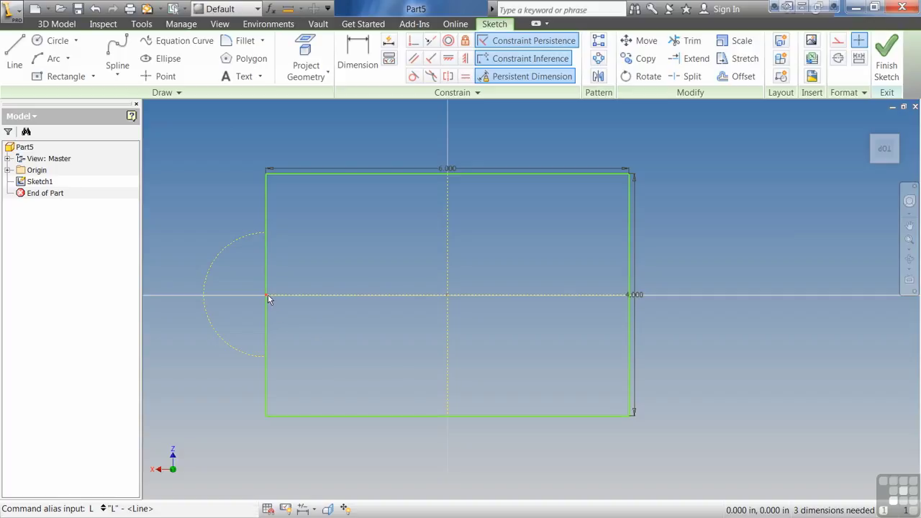
pyautogui.click(265, 294)
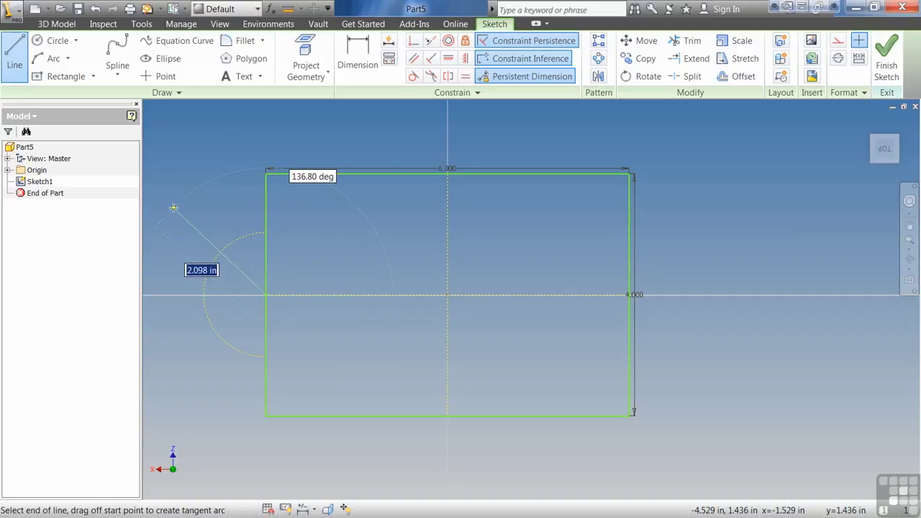
pyautogui.click(174, 208)
pyautogui.press('Escape')
pyautogui.click(202, 238)
pyautogui.click(838, 40)
# - Place a sketch point at the intersection of the angled construction line and the construction arc
pyautogui.click(166, 75)
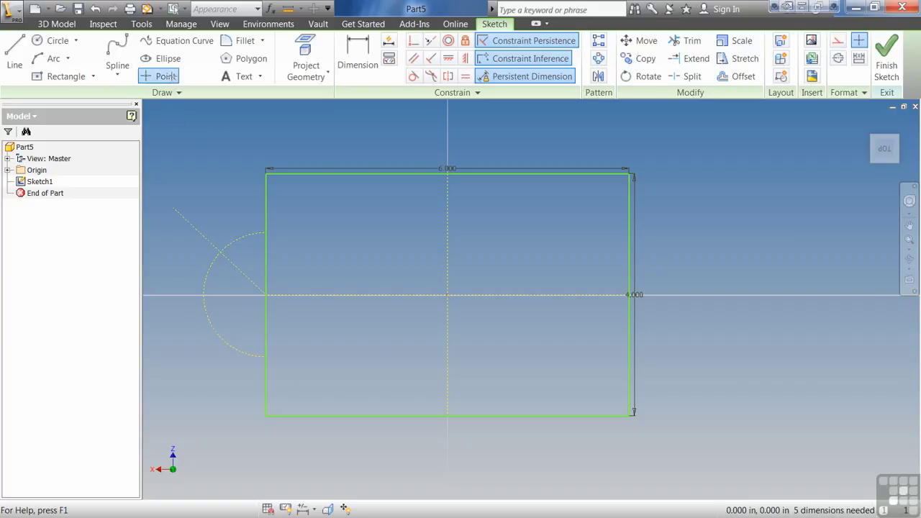
pyautogui.click(229, 260)
pyautogui.press('Escape')
pyautogui.scroll(6, 213, 254)
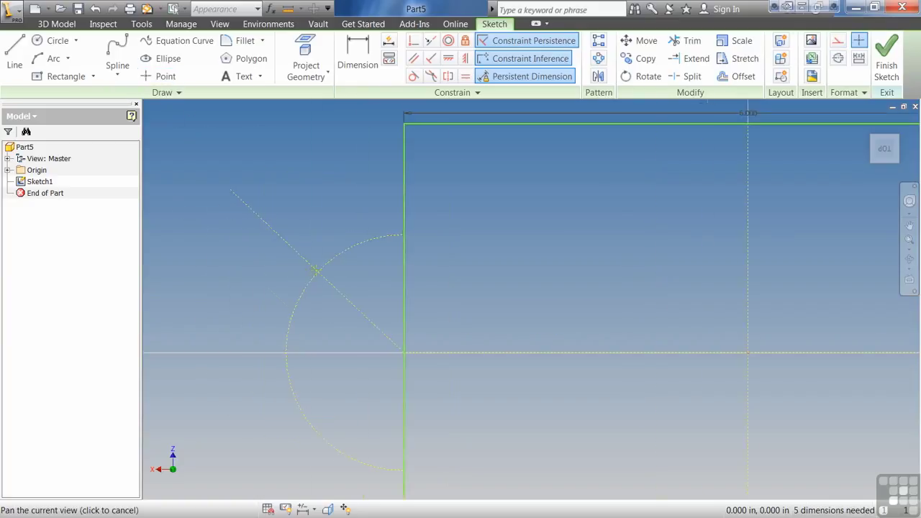
pyautogui.moveTo(329, 273); pyautogui.dragTo(332, 275)
pyautogui.scroll(-2, 289, 244)
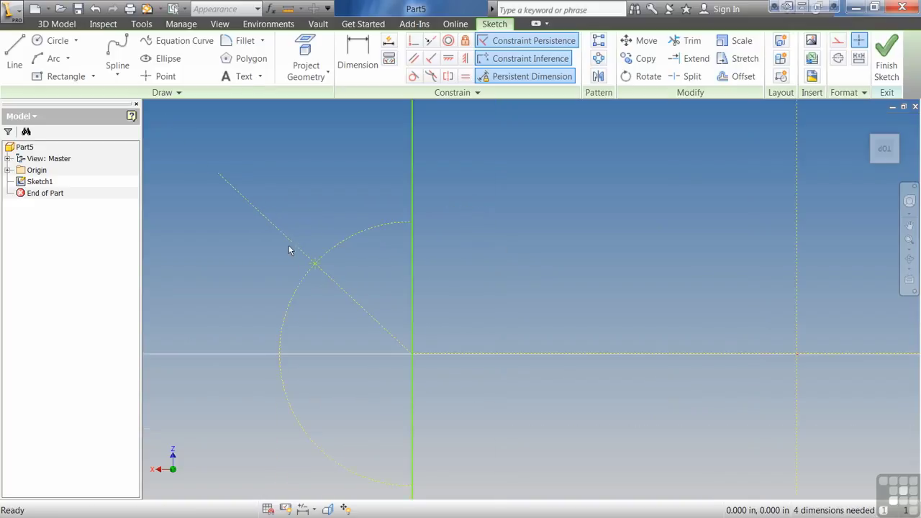
# - Swing the angled construction line's free end around to test how the intersection point follows it
pyautogui.moveTo(219, 173)
pyautogui.mouseDown()
pyautogui.moveTo(264, 155)
pyautogui.moveTo(353, 140)
pyautogui.moveTo(274, 161)
pyautogui.moveTo(184, 347)
pyautogui.mouseUp()
pyautogui.moveTo(332, 175); pyautogui.dragTo(259, 156)
pyautogui.moveTo(259, 155); pyautogui.dragTo(262, 157)
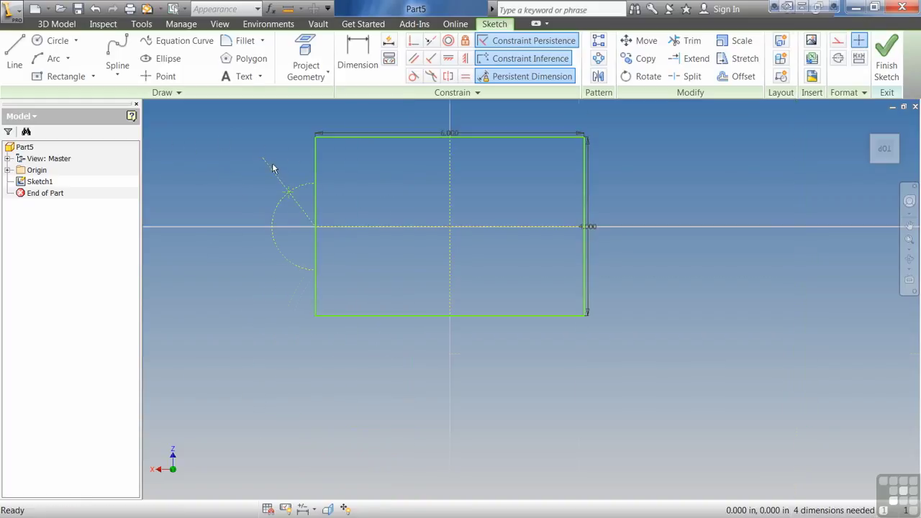
pyautogui.moveTo(255, 157); pyautogui.dragTo(316, 205, button='middle')
pyautogui.scroll(3, 333, 214)
pyautogui.moveTo(333, 214)
pyautogui.mouseDown()
pyautogui.moveTo(304, 257)
pyautogui.moveTo(312, 296)
pyautogui.moveTo(221, 203)
pyautogui.moveTo(367, 185)
pyautogui.moveTo(273, 171)
pyautogui.moveTo(234, 290)
pyautogui.moveTo(270, 210)
pyautogui.moveTo(320, 193)
pyautogui.moveTo(270, 241)
pyautogui.moveTo(275, 218)
pyautogui.mouseUp()
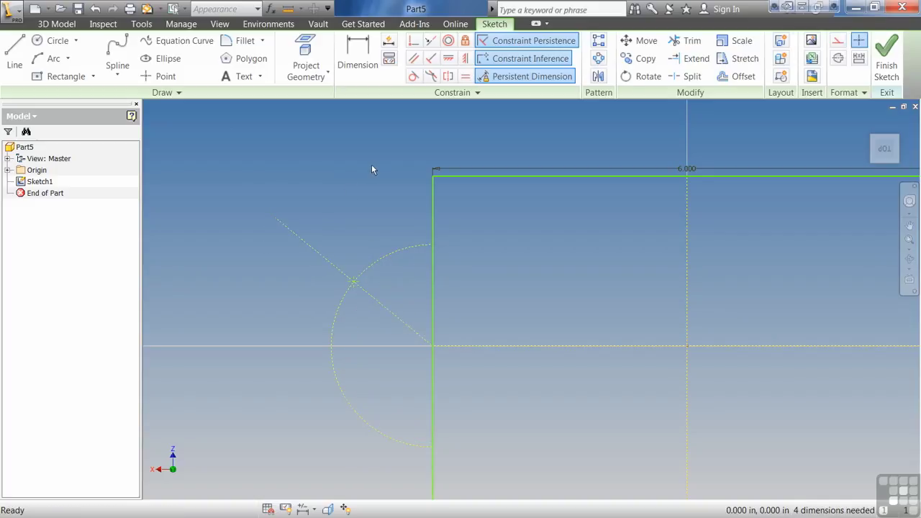
# - Dimension the angle between the angled construction line and the rectangle's left edge as 47.5 degrees
pyautogui.press('d')
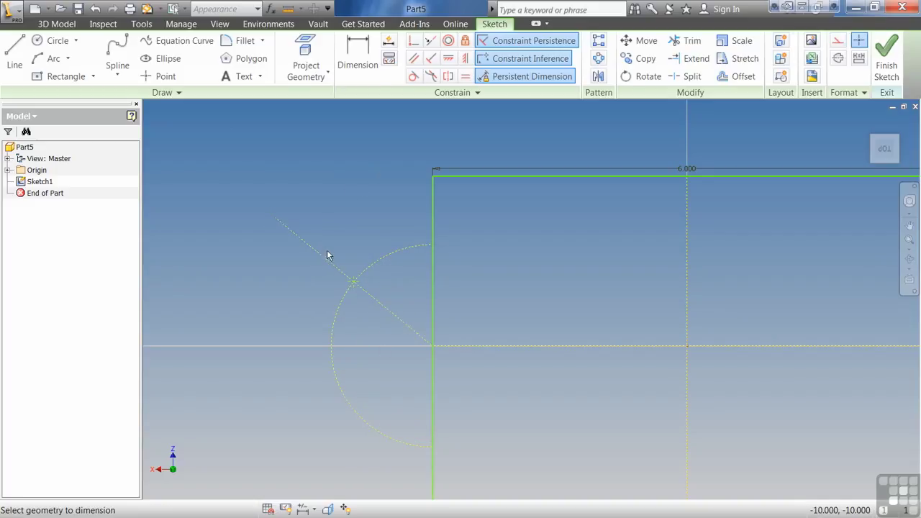
pyautogui.click(324, 257)
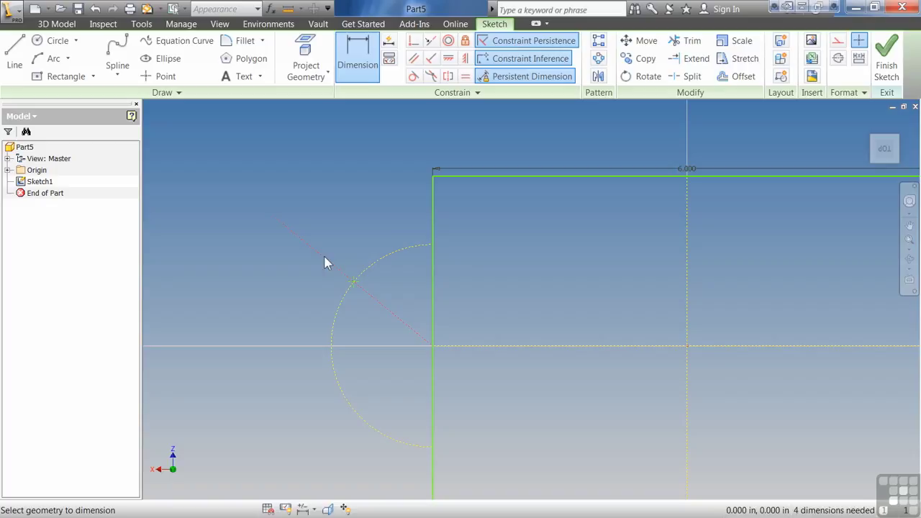
pyautogui.click(432, 217)
pyautogui.click(370, 201)
pyautogui.write('4')
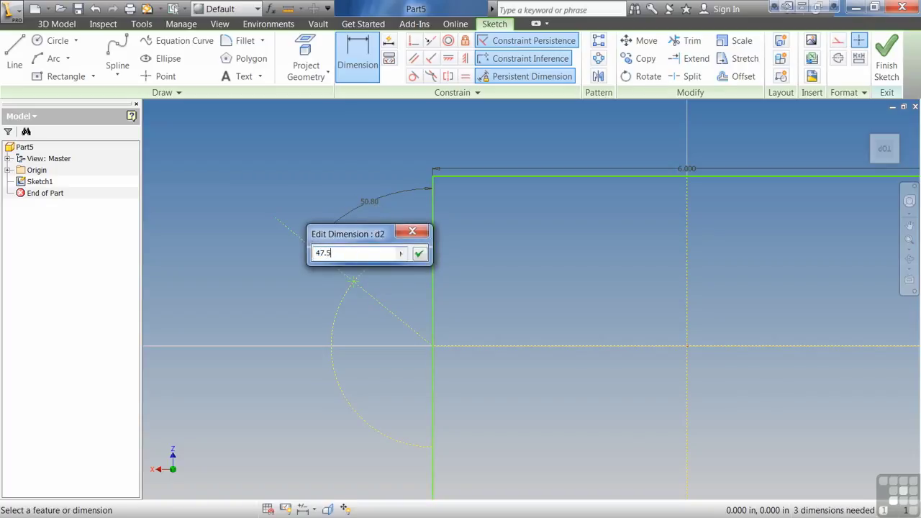
pyautogui.write('7.5')
pyautogui.press('Return')
# - Dimension the construction arc with a radius of 1.5 in
pyautogui.click(403, 252)
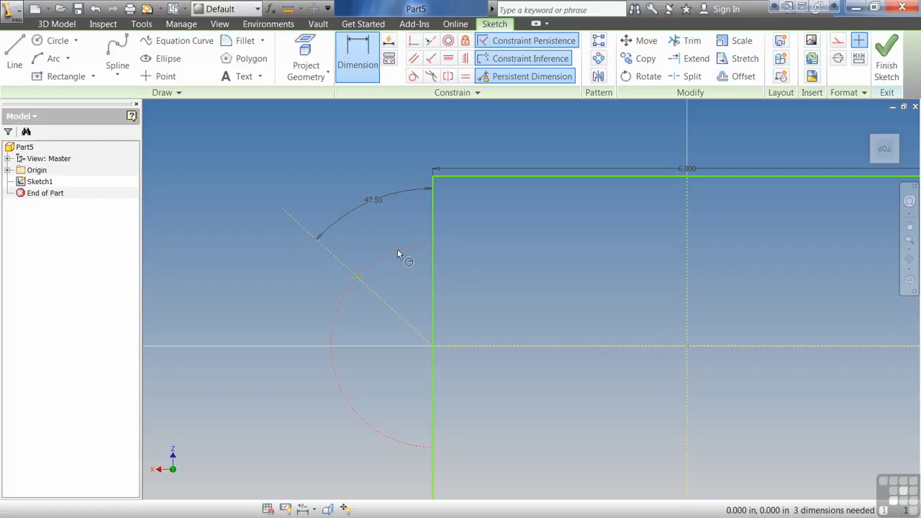
pyautogui.click(408, 277)
pyautogui.write('1.5')
pyautogui.press('Return')
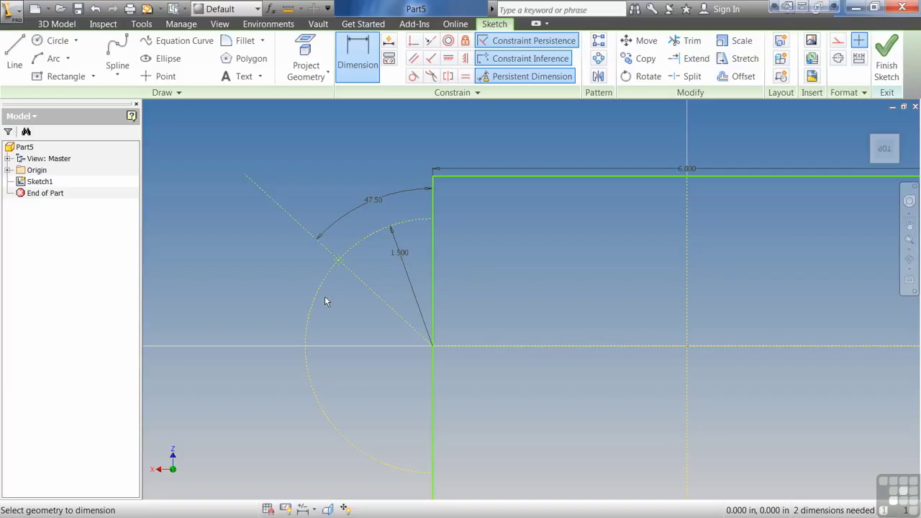
# - Finish the sketch and extrude the rectangle profile 1 in into a solid plate
pyautogui.scroll(-2, 324, 296)
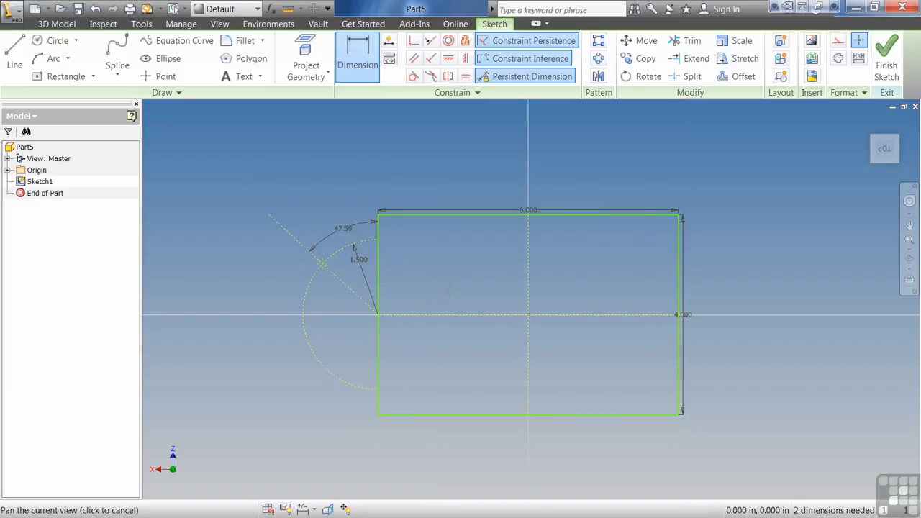
pyautogui.moveTo(468, 298); pyautogui.dragTo(414, 278, button='middle')
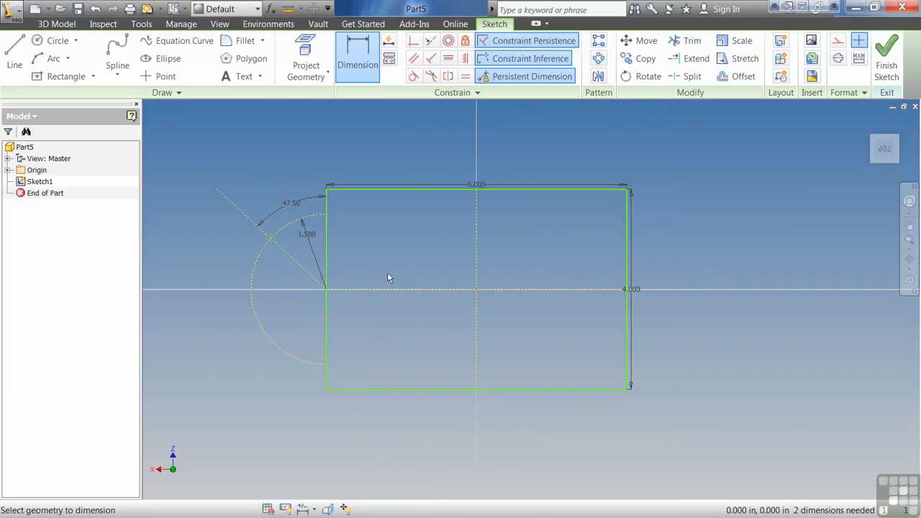
pyautogui.click(887, 58)
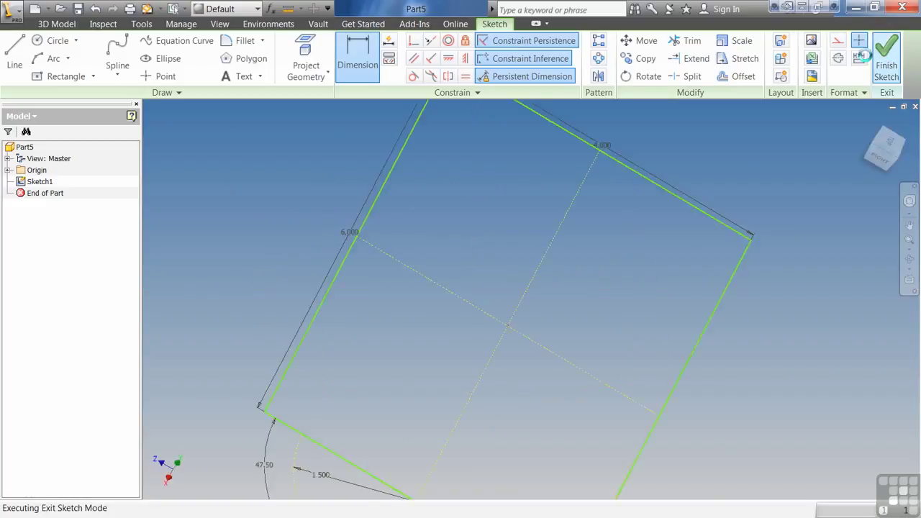
pyautogui.press('e')
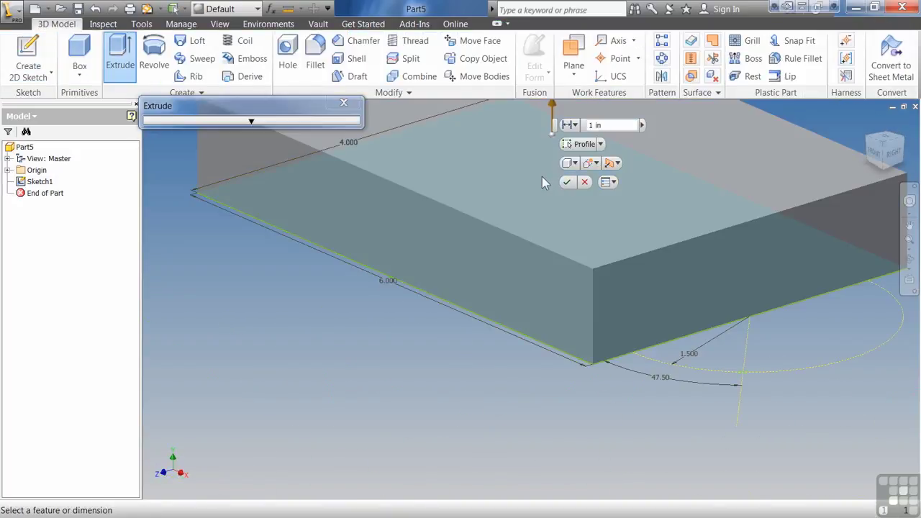
pyautogui.click(565, 186)
# - Add a simple 0.25 in hole through all, placed freely on the plate's top face between its centre and one short end
pyautogui.scroll(-3, 479, 253)
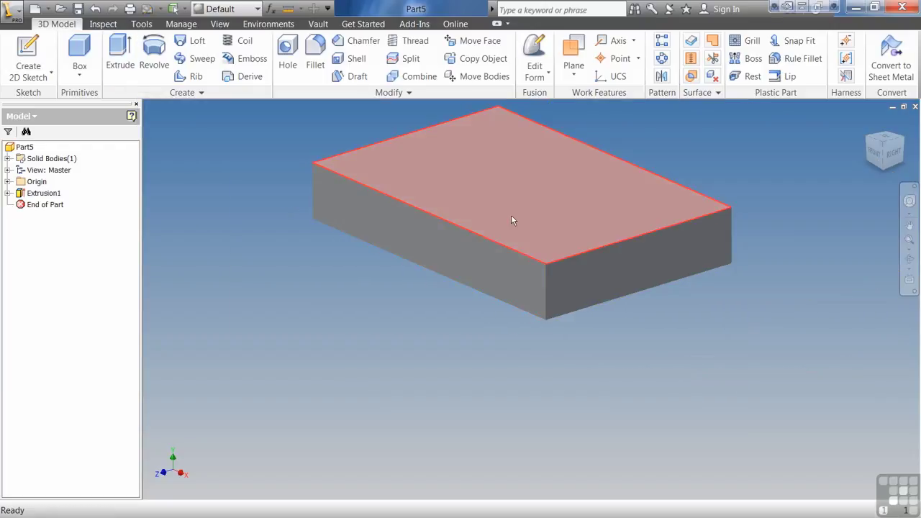
pyautogui.press('F6')
pyautogui.press('h')
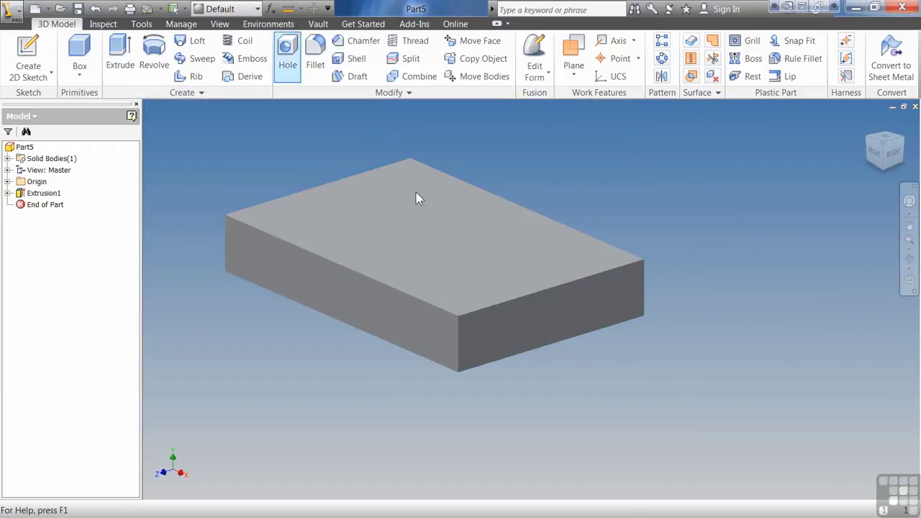
pyautogui.click(496, 243)
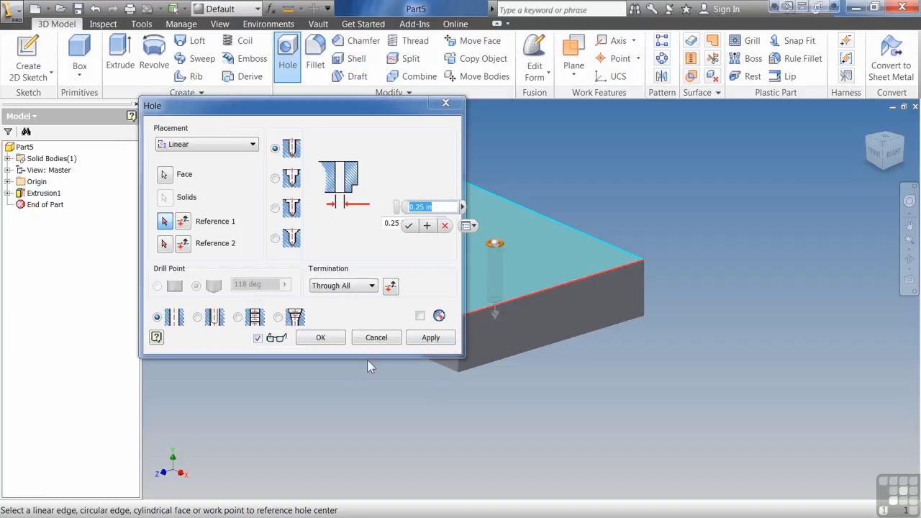
pyautogui.click(336, 342)
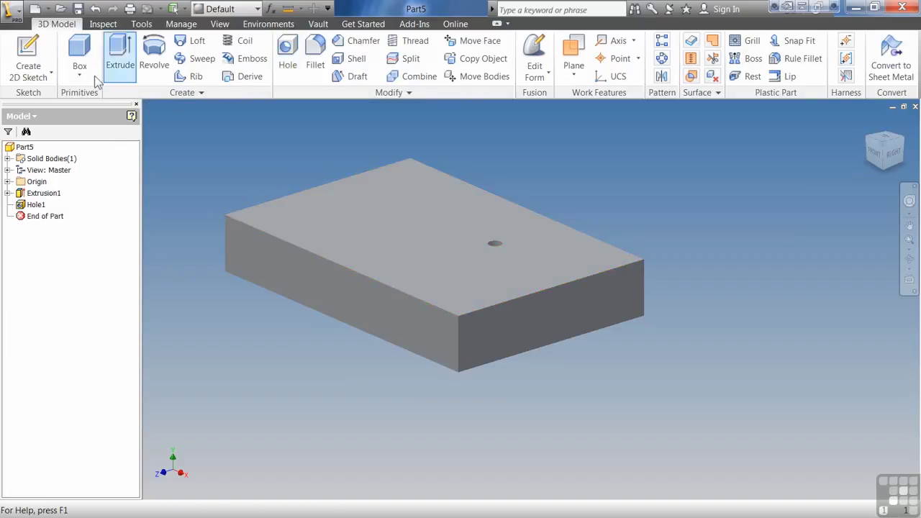
# - Start a sketch on the plate's top face and draw a two-point rectangle between the hole's centre and the origin
pyautogui.click(29, 58)
pyautogui.click(494, 261)
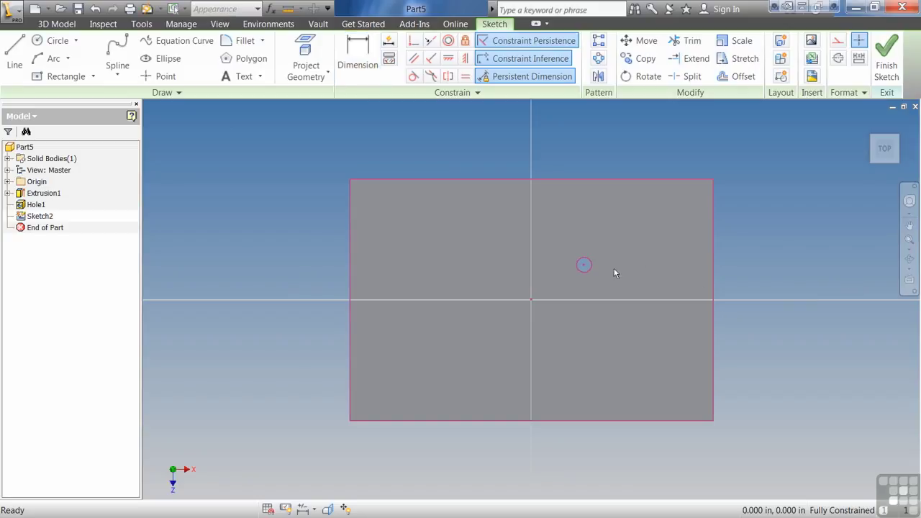
pyautogui.click(589, 269)
pyautogui.press('F6')
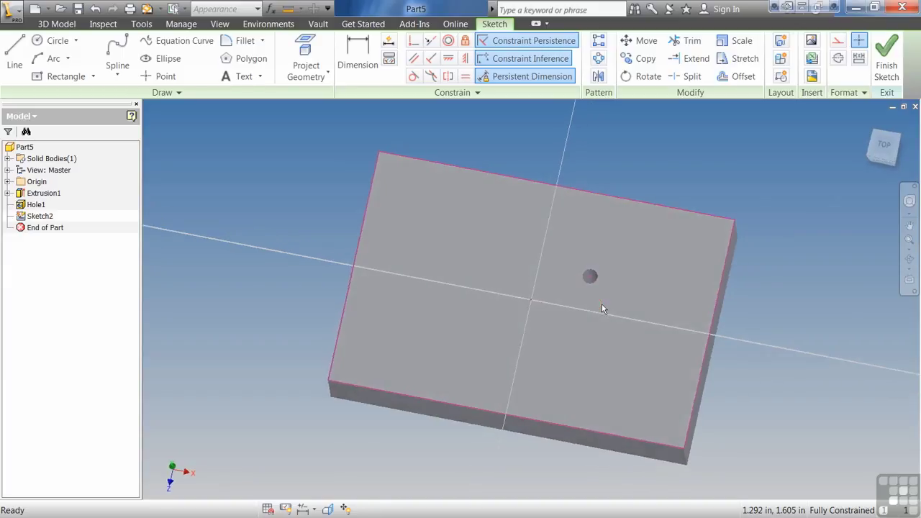
pyautogui.click(92, 77)
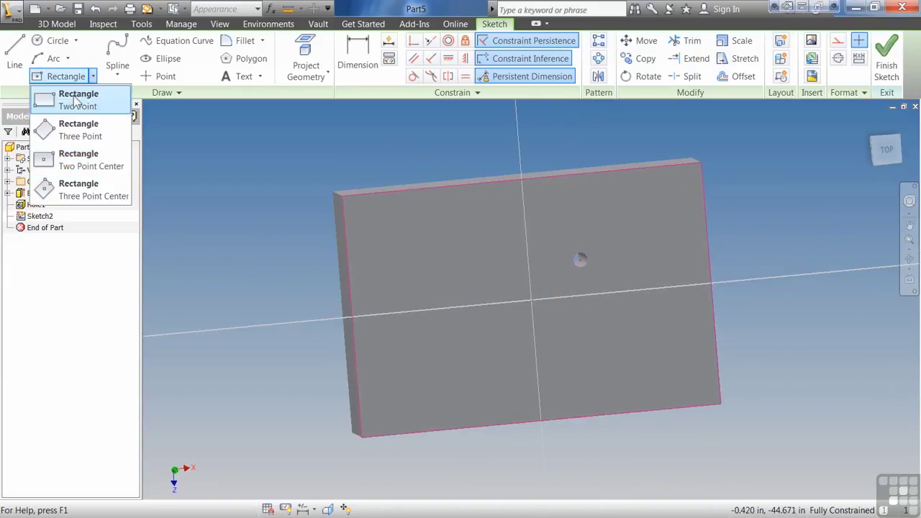
pyautogui.click(68, 96)
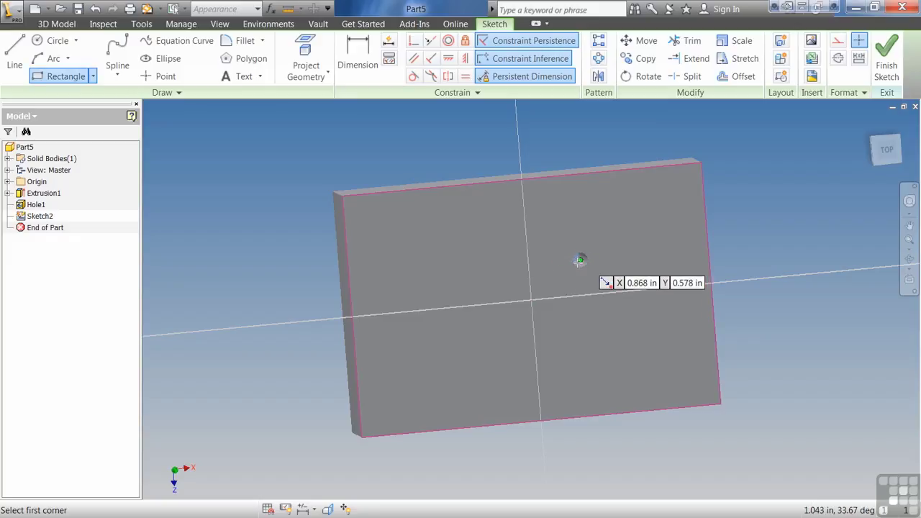
pyautogui.click(579, 261)
pyautogui.press('Escape')
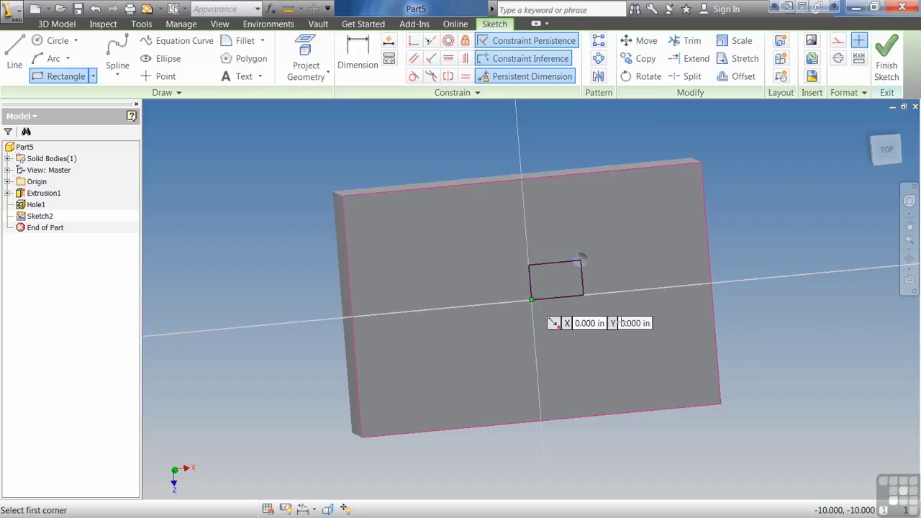
pyautogui.click(533, 299)
pyautogui.click(584, 261)
# - Finish the sketch and extrude the small rectangle outward from the plate's top face as a boss
pyautogui.click(887, 65)
pyautogui.click(120, 56)
pyautogui.click(556, 270)
pyautogui.click(623, 369)
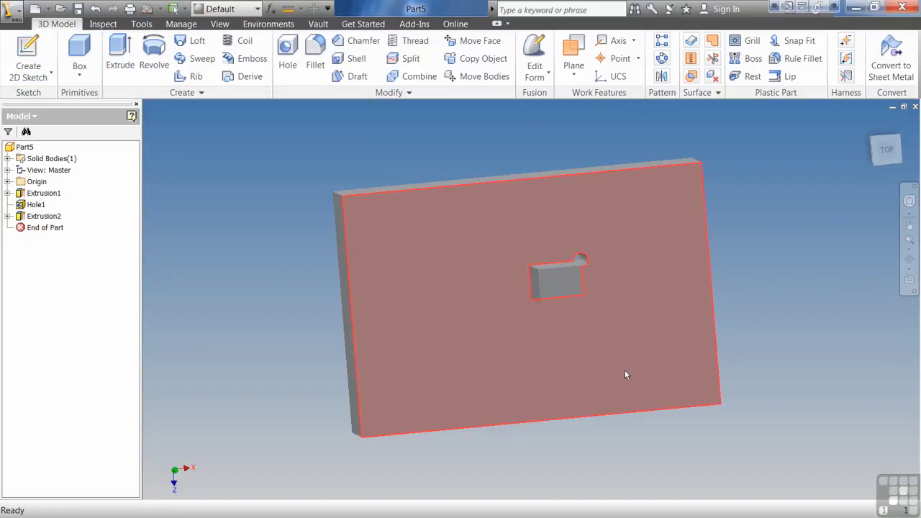
# - Examine the boss and the hole at its corner from several sides
pyautogui.press('F6')
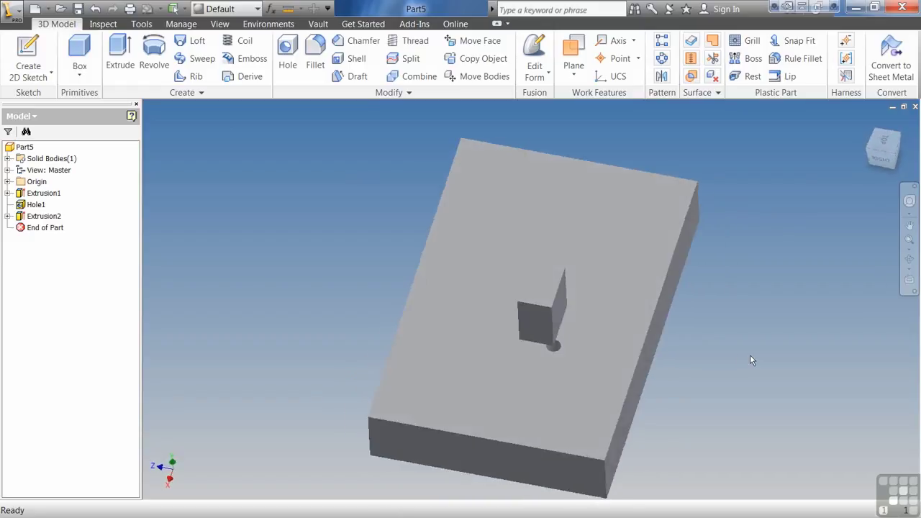
pyautogui.keyDown('shift'); pyautogui.moveTo(605, 298); pyautogui.dragTo(806, 270, button='middle'); pyautogui.keyUp('shift')
pyautogui.press('F5')
pyautogui.keyDown('shift'); pyautogui.moveTo(606, 301); pyautogui.dragTo(494, 433, button='middle'); pyautogui.keyUp('shift')
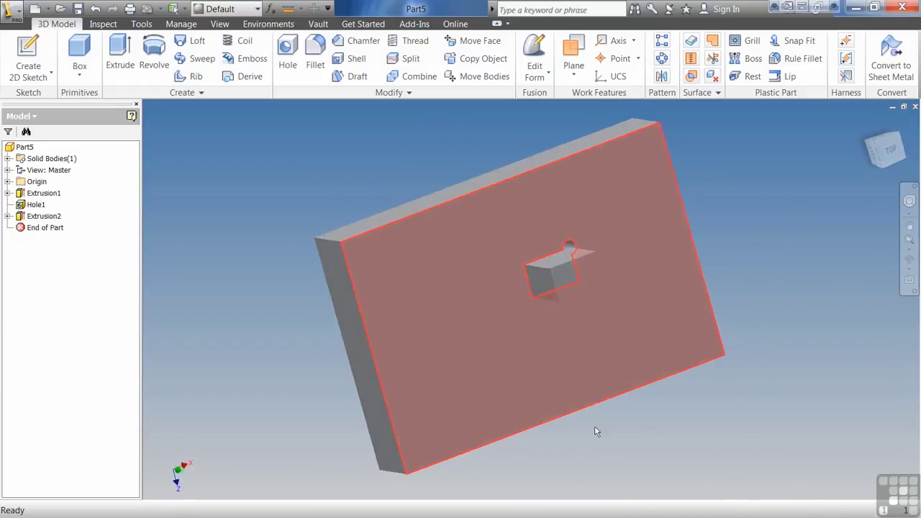
pyautogui.press('F5')
pyautogui.press('F5')
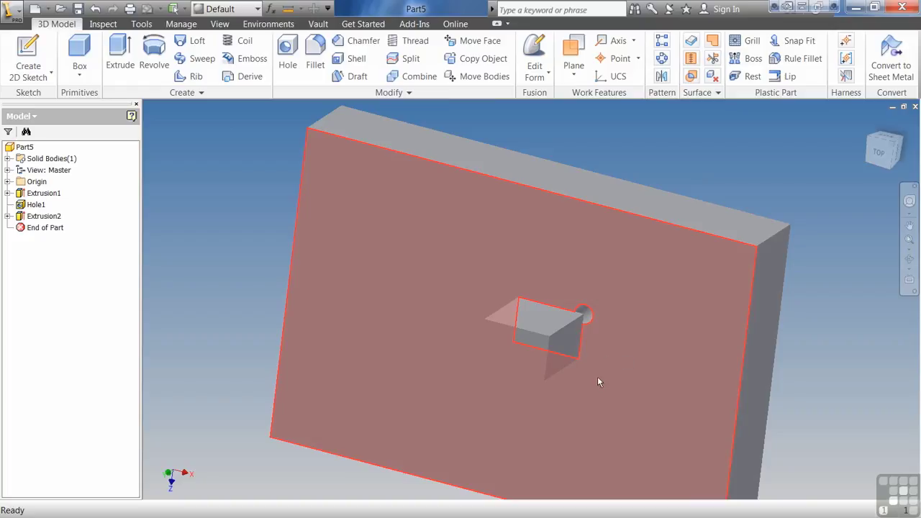
# - Edit the base extrusion's sketch, change the 1.5 in construction arc to normal geometry and finish the sketch
pyautogui.moveTo(578, 372)
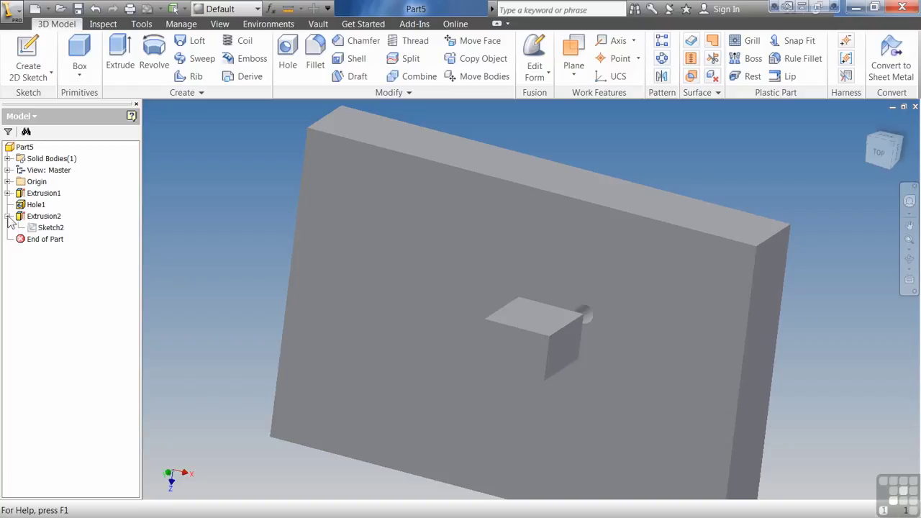
pyautogui.click(8, 192)
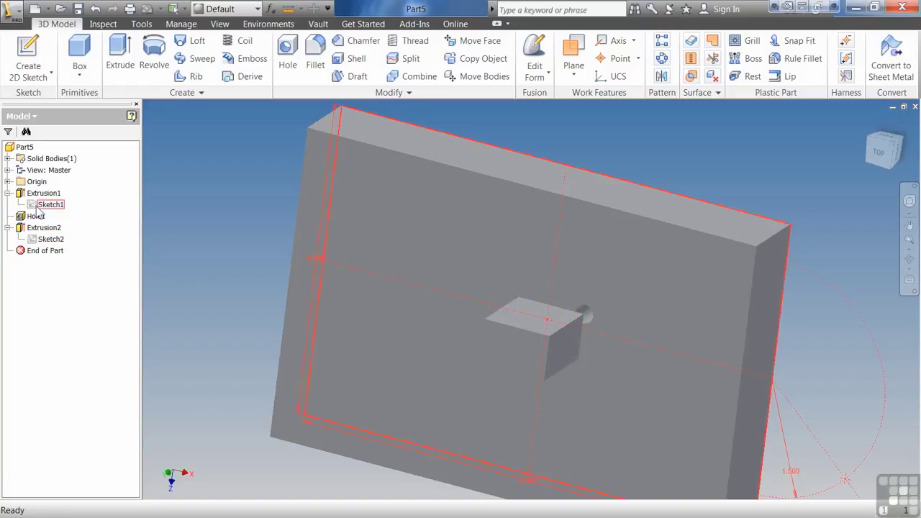
pyautogui.doubleClick(41, 205)
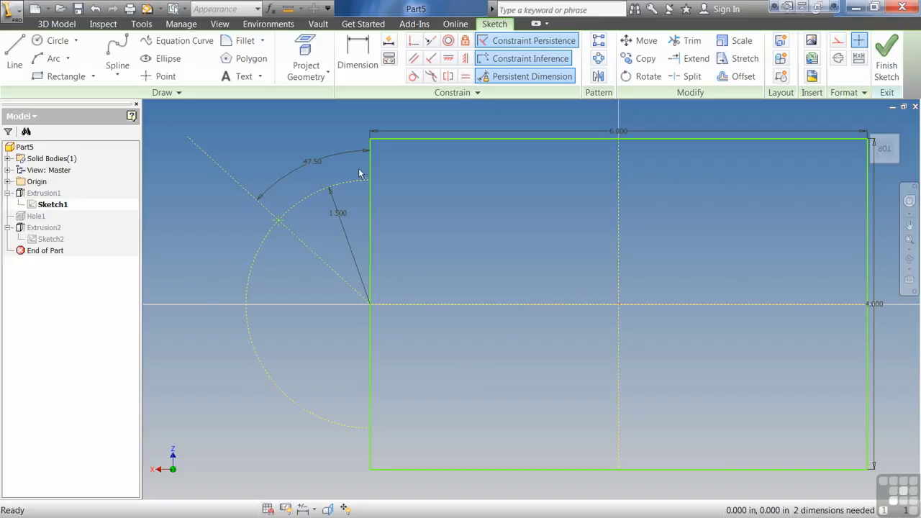
pyautogui.click(838, 40)
pyautogui.click(886, 53)
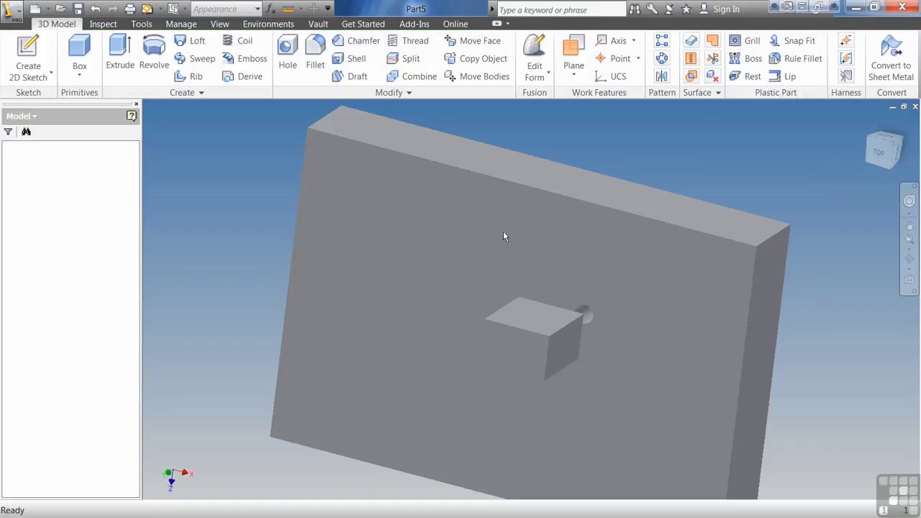
# - Edit the base extrusion to add the half-round region beside the rectangle to its profile
pyautogui.click(43, 193)
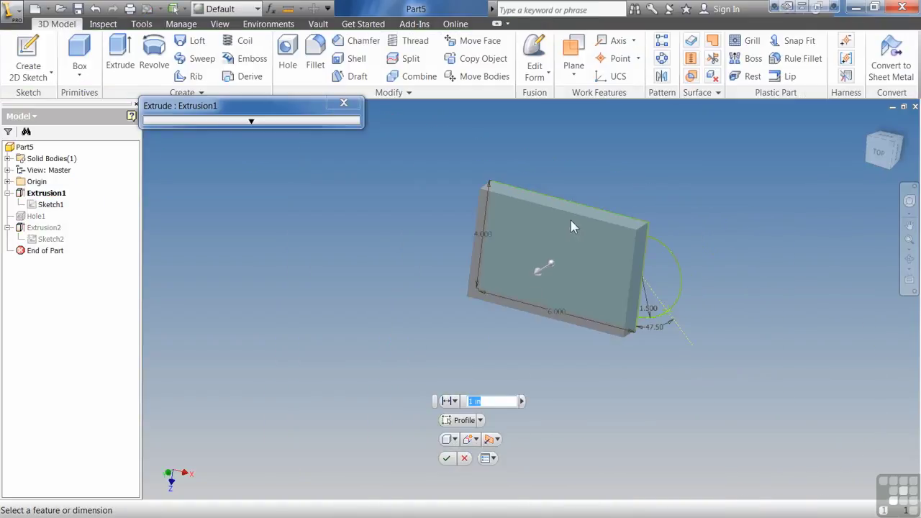
pyautogui.click(252, 123)
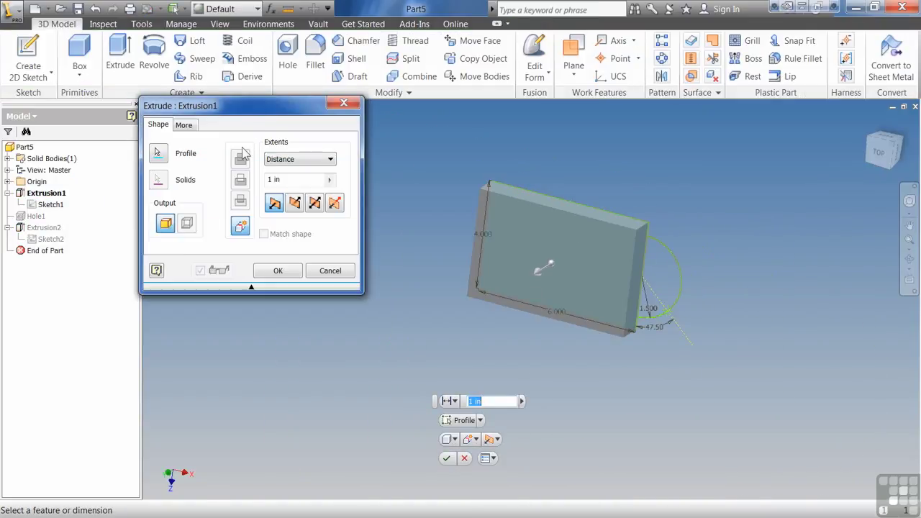
pyautogui.click(158, 157)
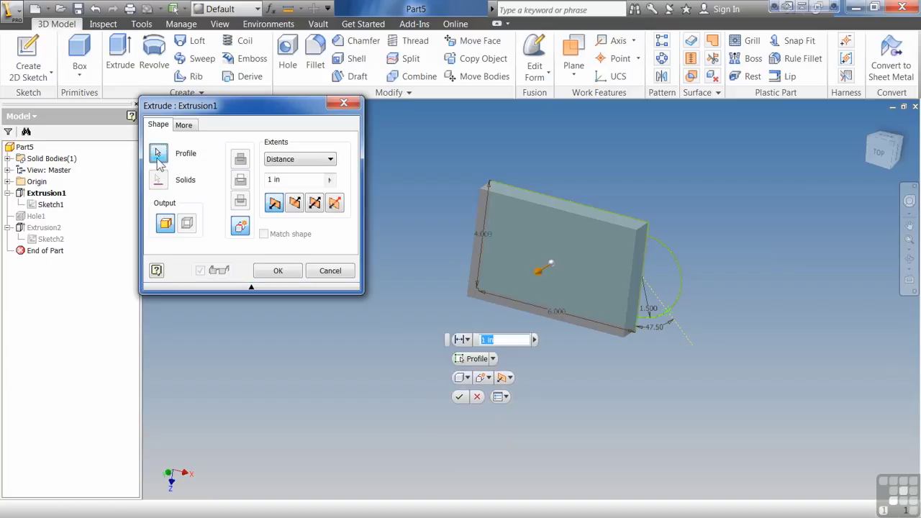
pyautogui.click(663, 285)
pyautogui.click(277, 271)
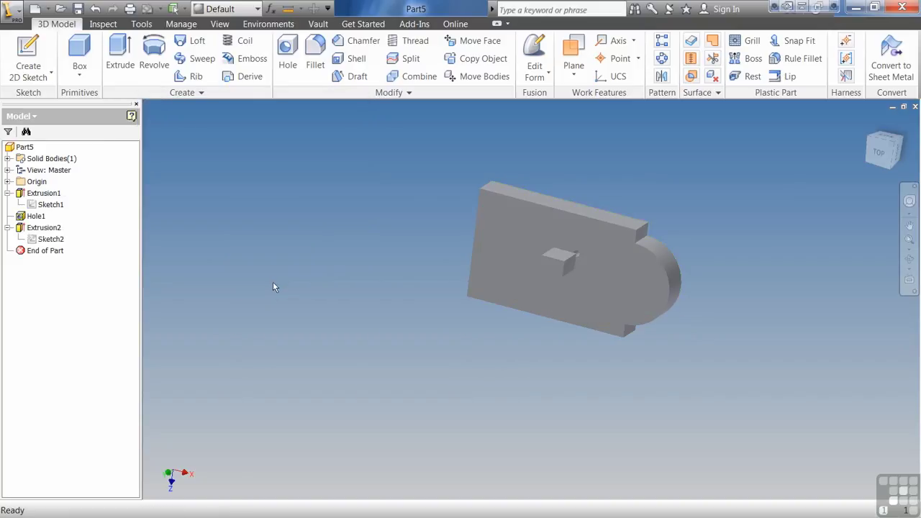
# - Examine the plate's new rounded end from several sides
pyautogui.press('F6')
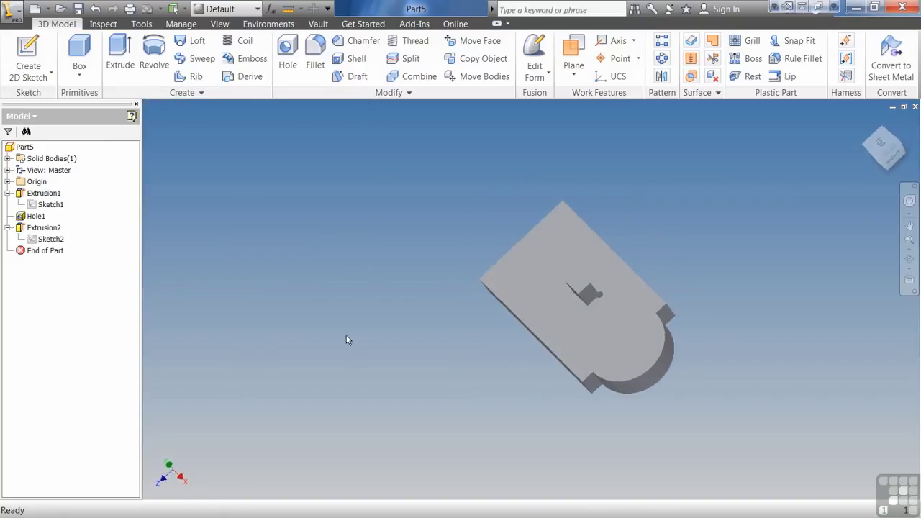
pyautogui.press('F5')
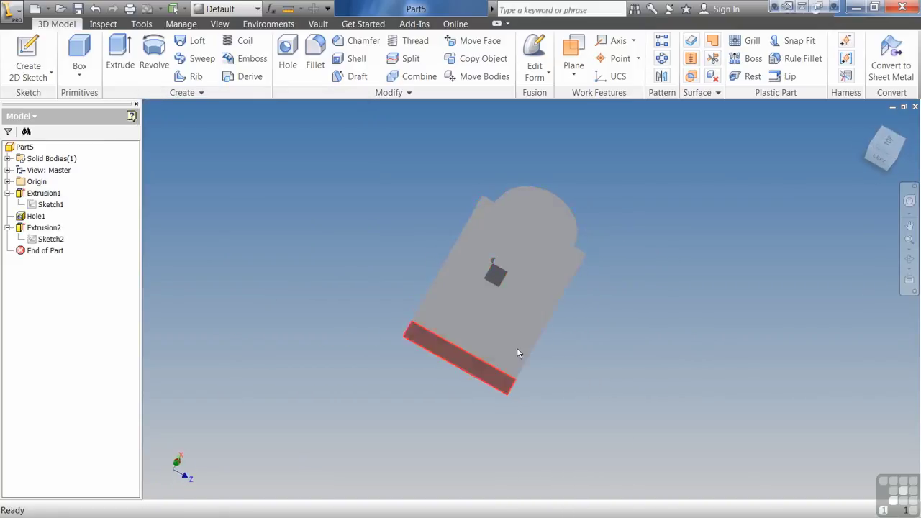
pyautogui.press('F5')
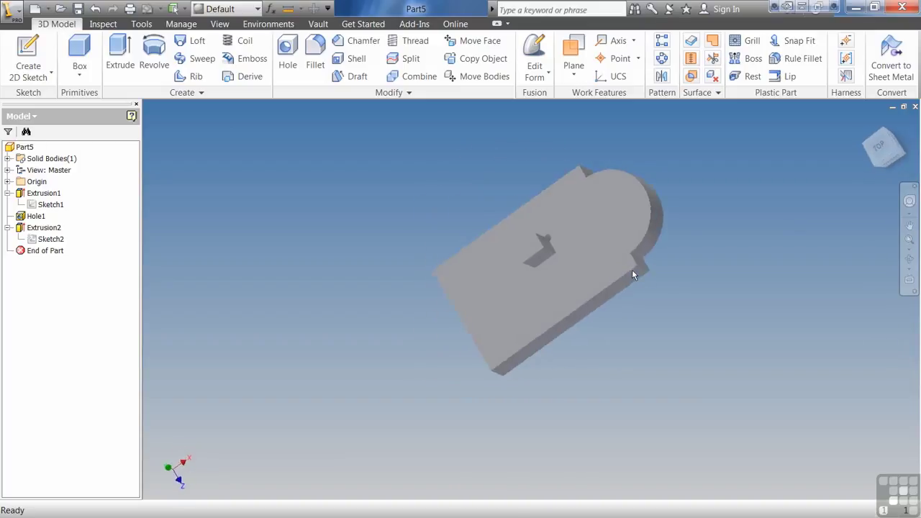
pyautogui.press('F5')
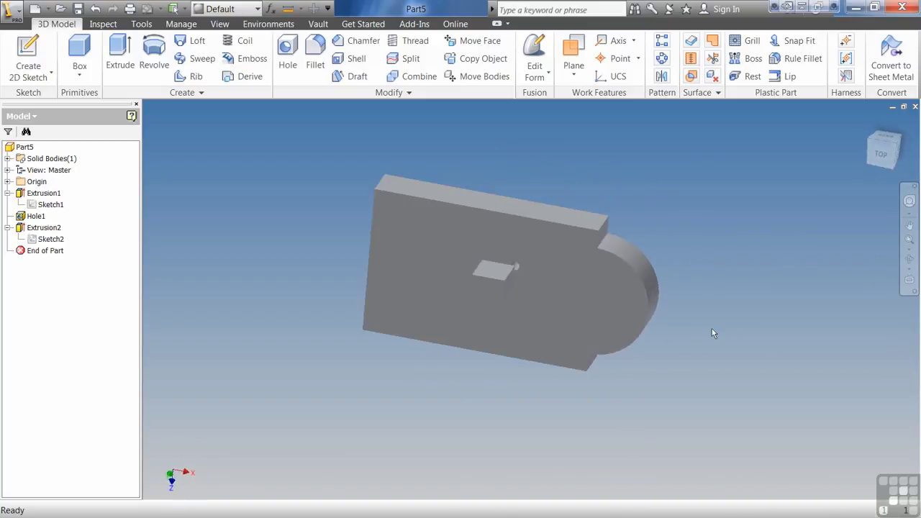